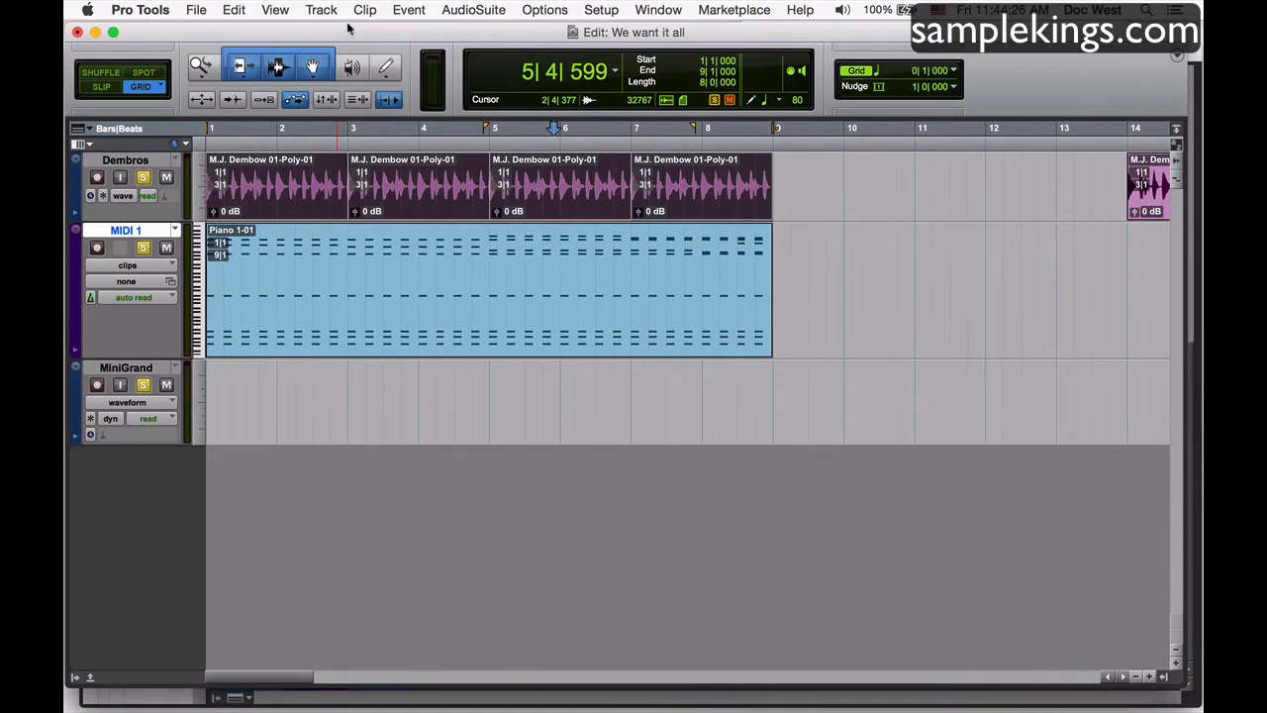
Compare the Samples and Ticks timebase options for a new audio track and a new MIDI track, without creating any track.
click(323, 10)
click(333, 32)
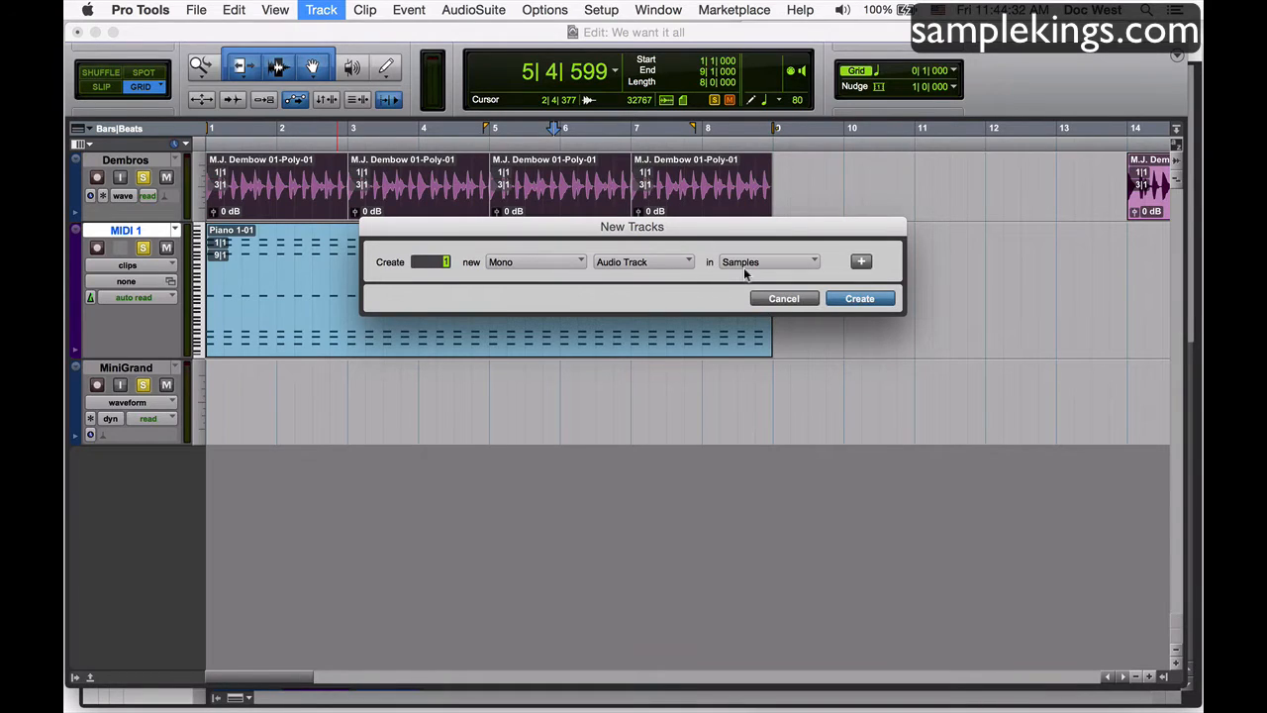
click(810, 259)
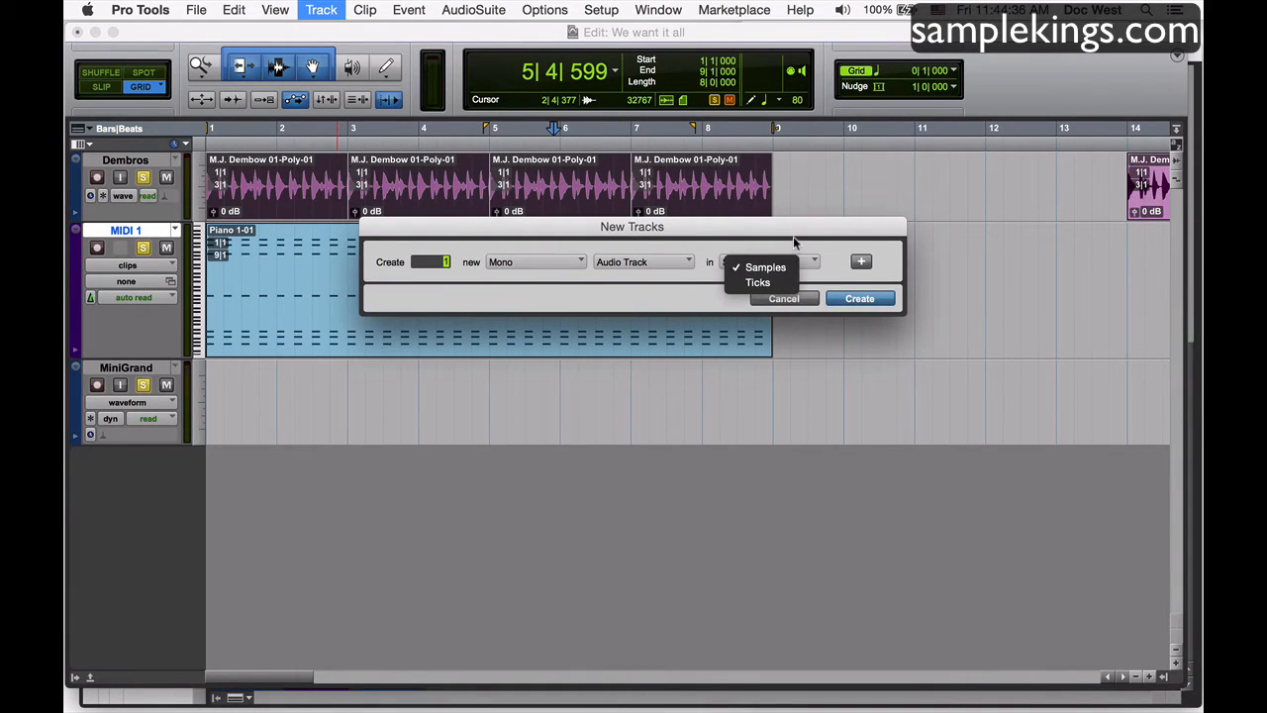
click(671, 242)
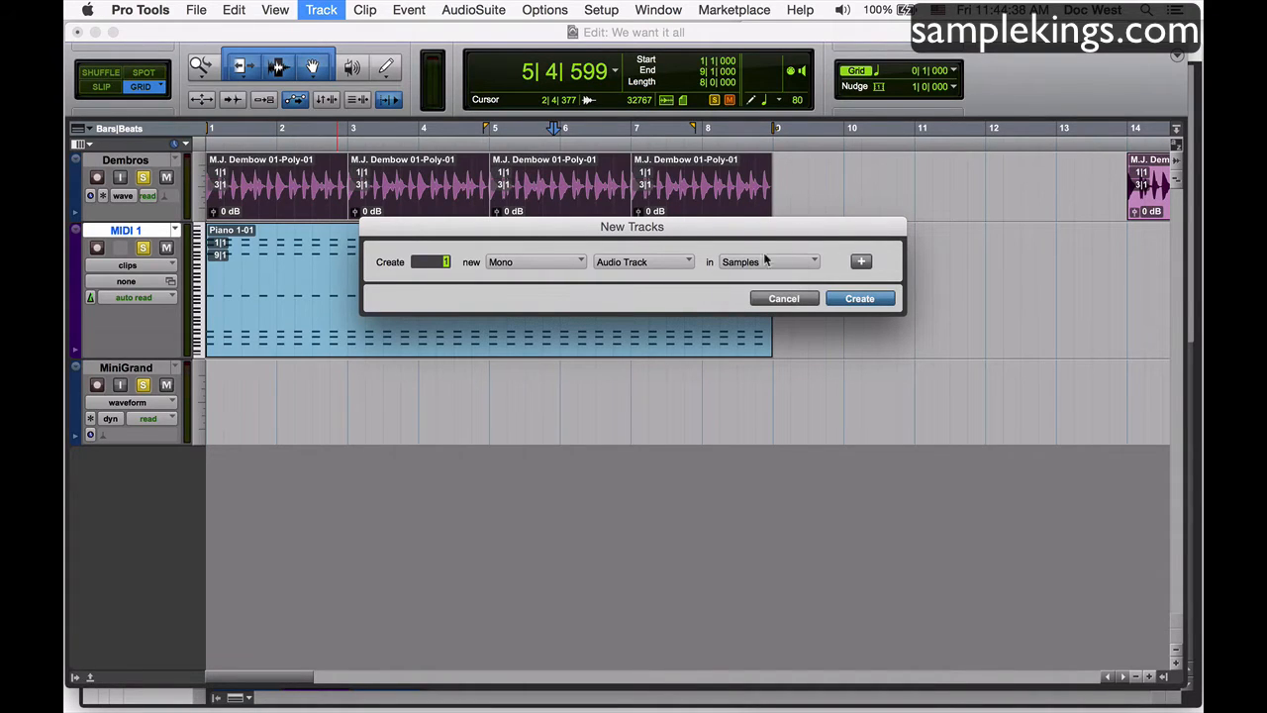
click(681, 262)
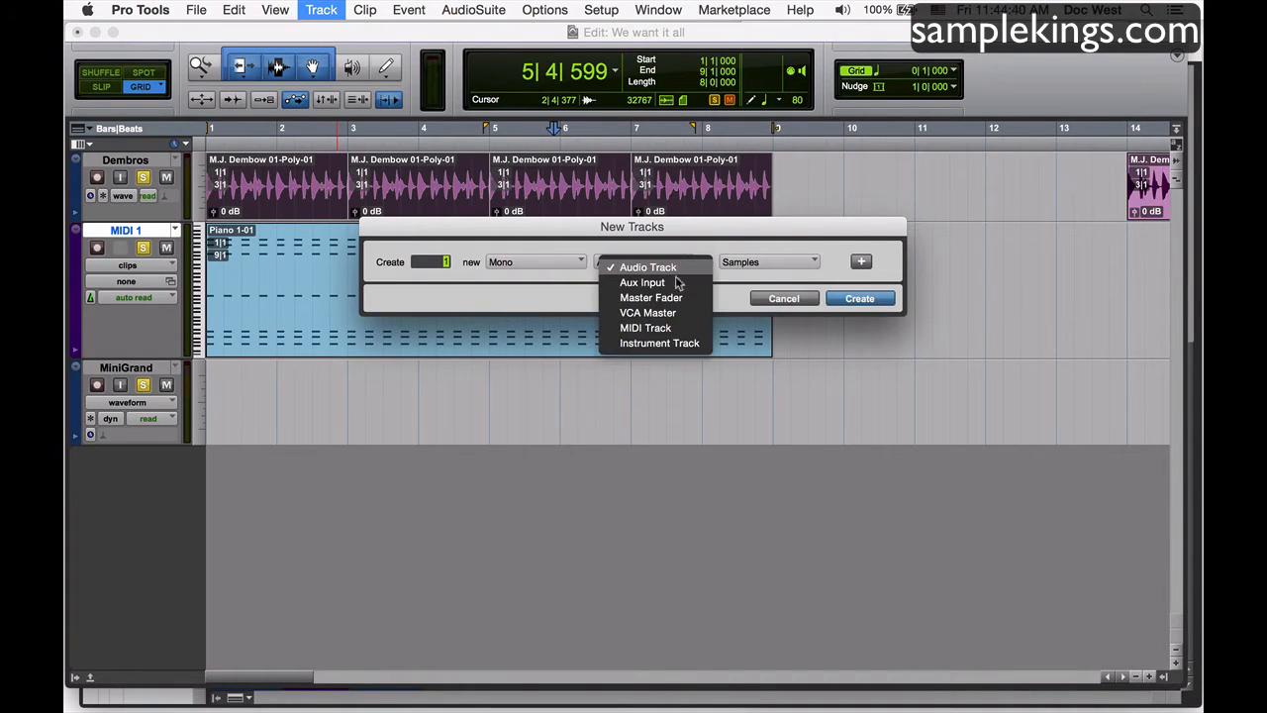
click(673, 328)
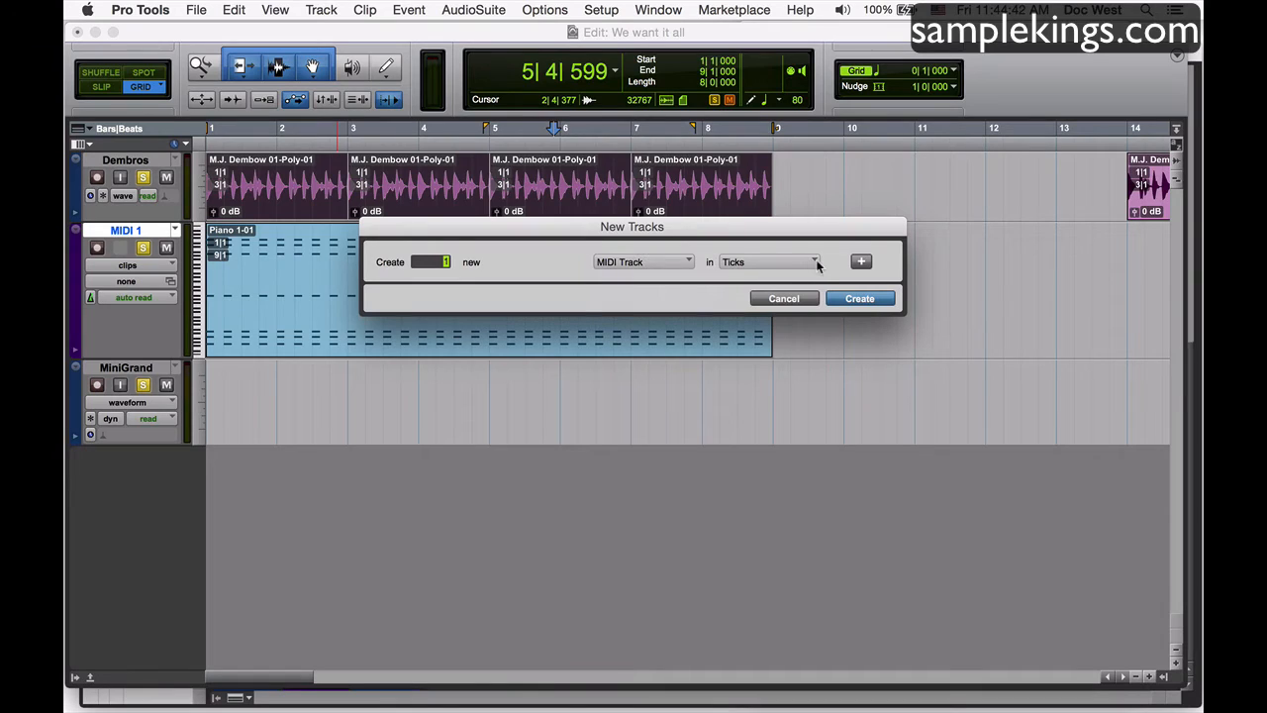
click(814, 262)
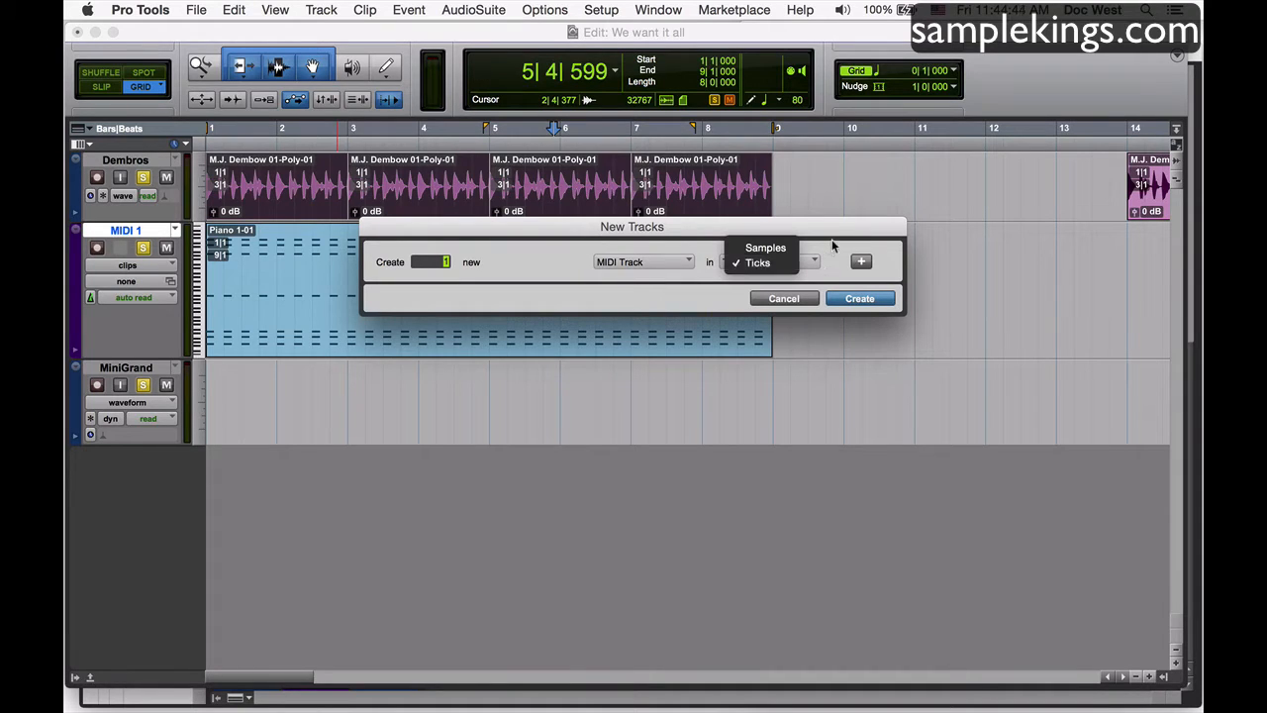
click(818, 247)
click(688, 263)
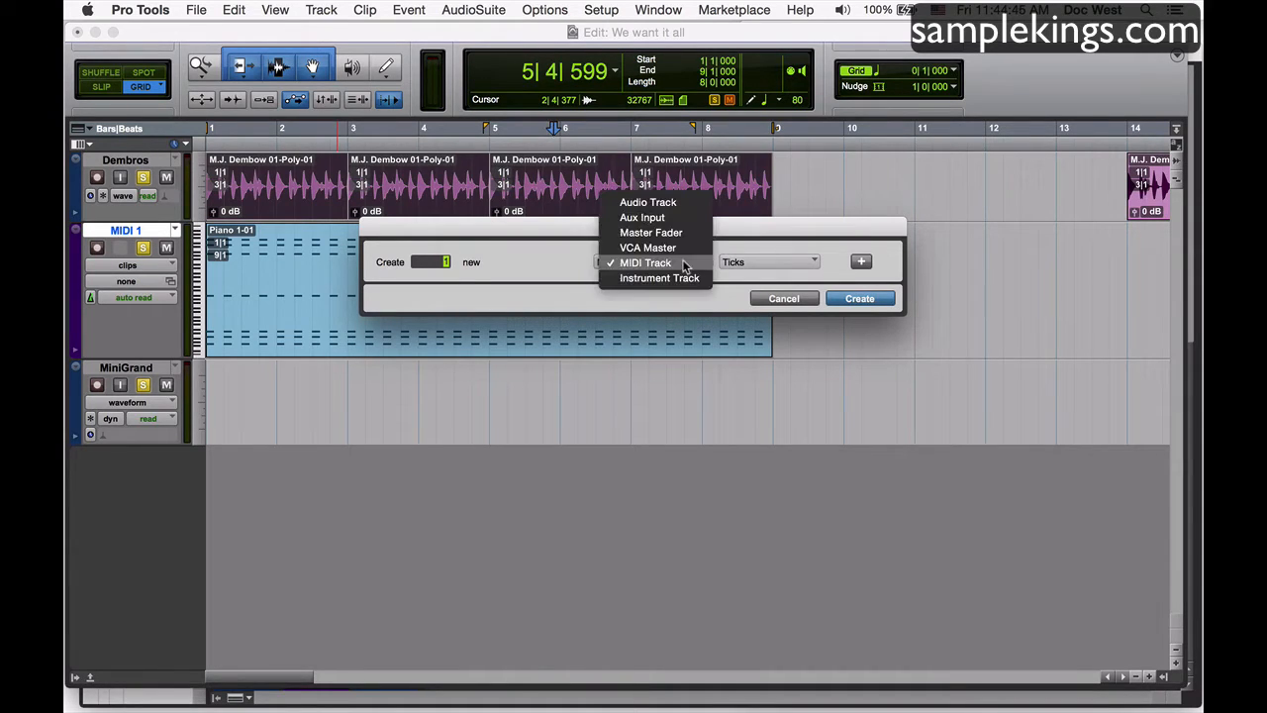
click(676, 206)
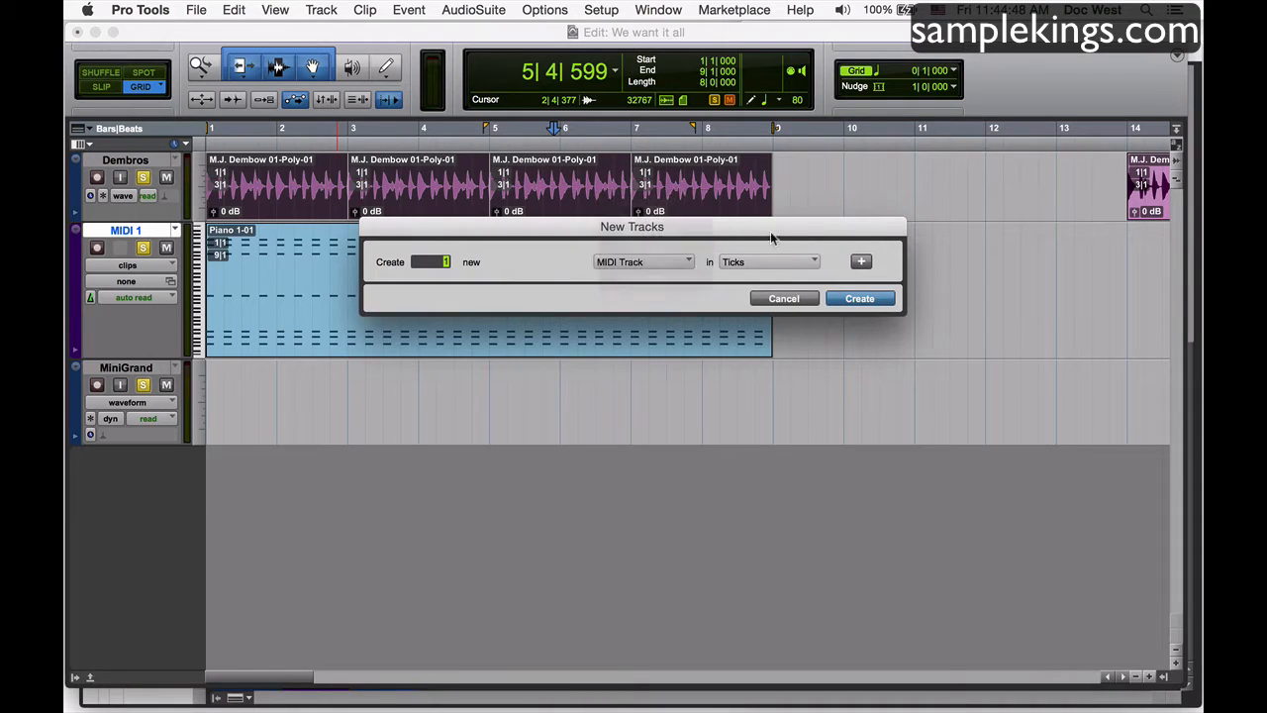
click(798, 300)
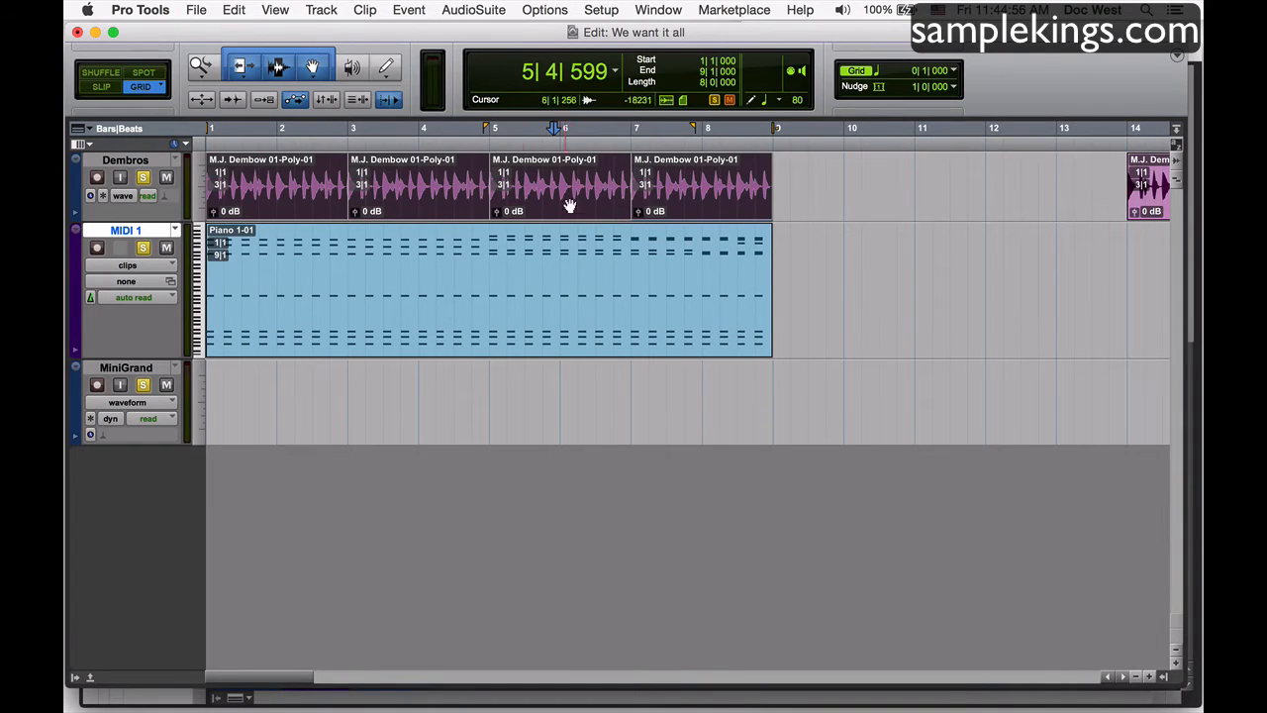
key(super+a)
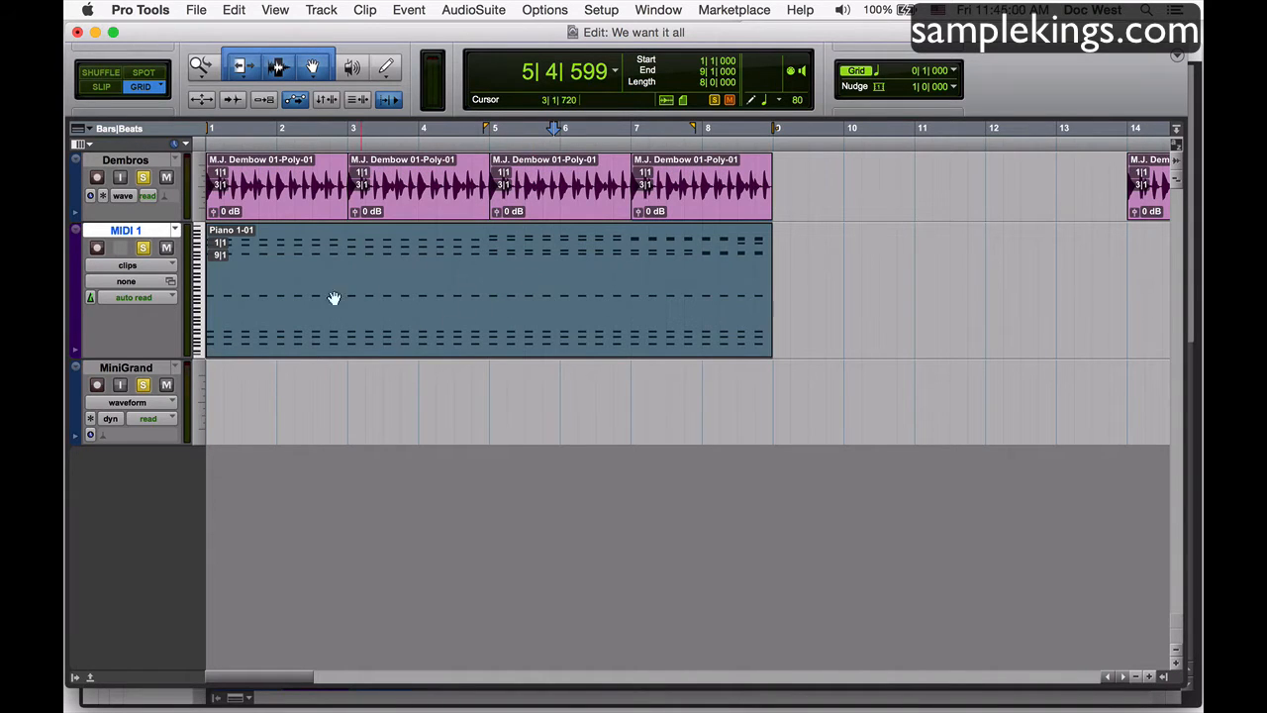
click(194, 238)
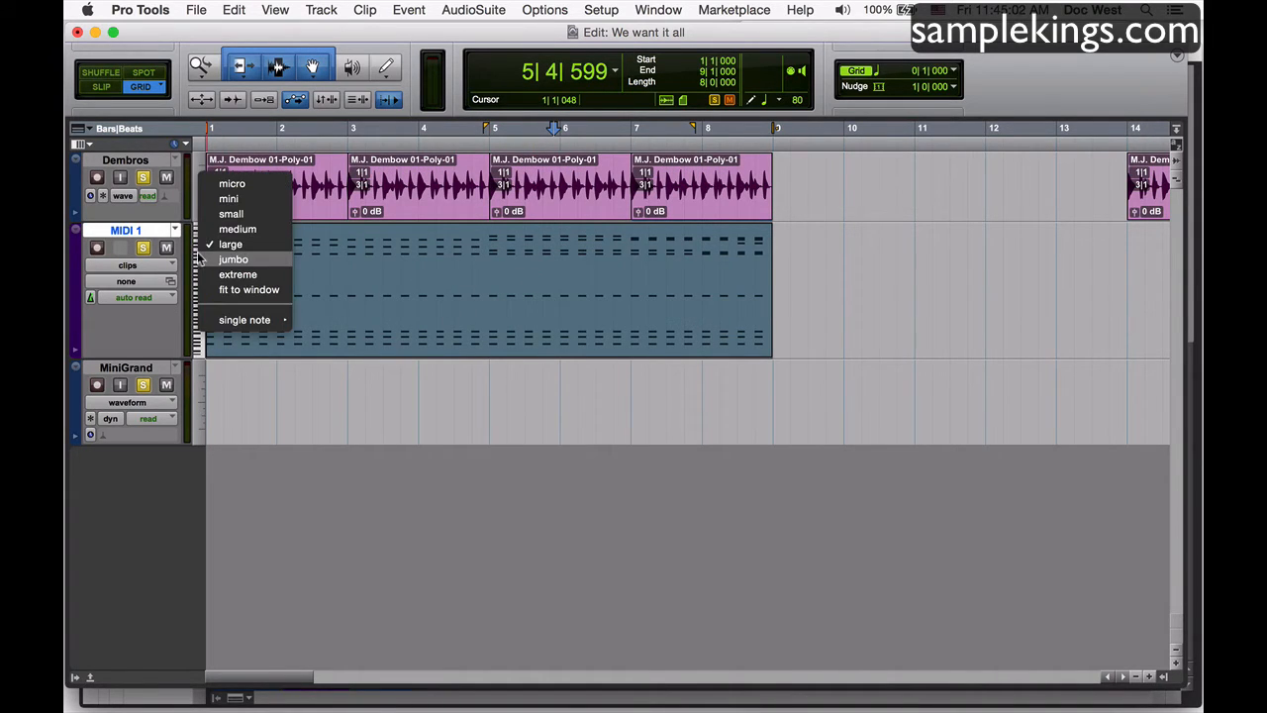
click(182, 278)
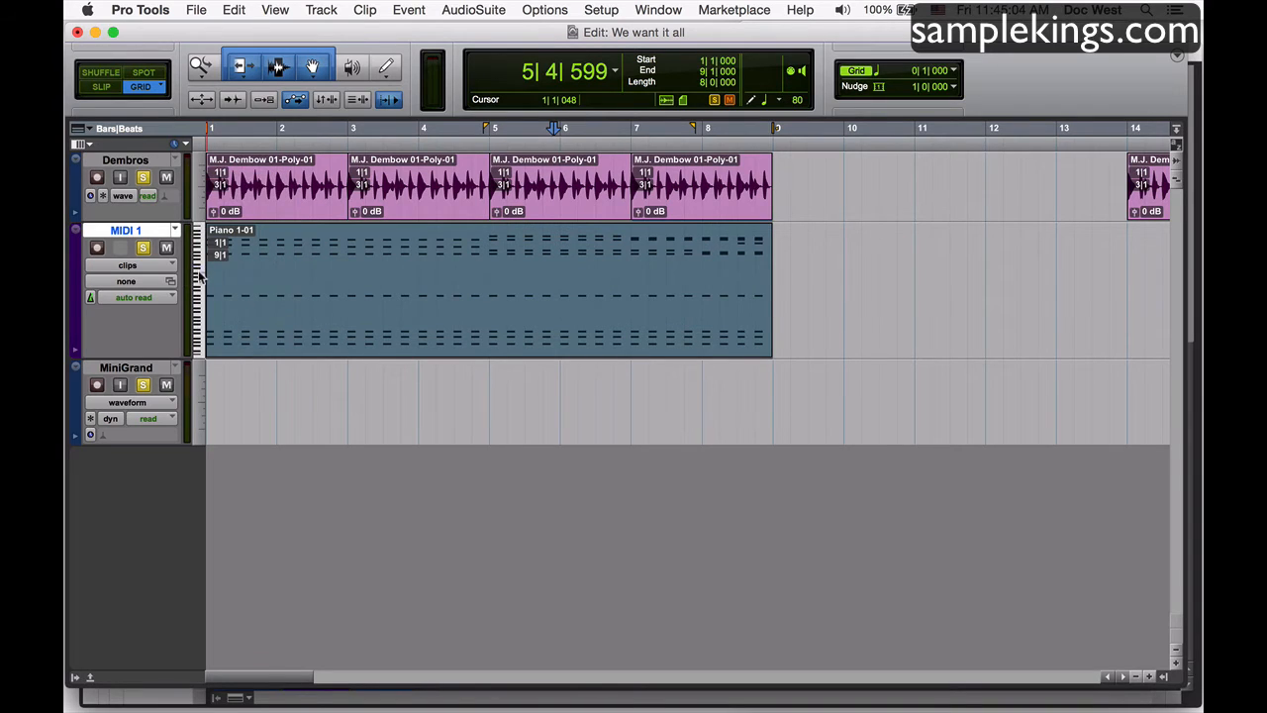
click(196, 301)
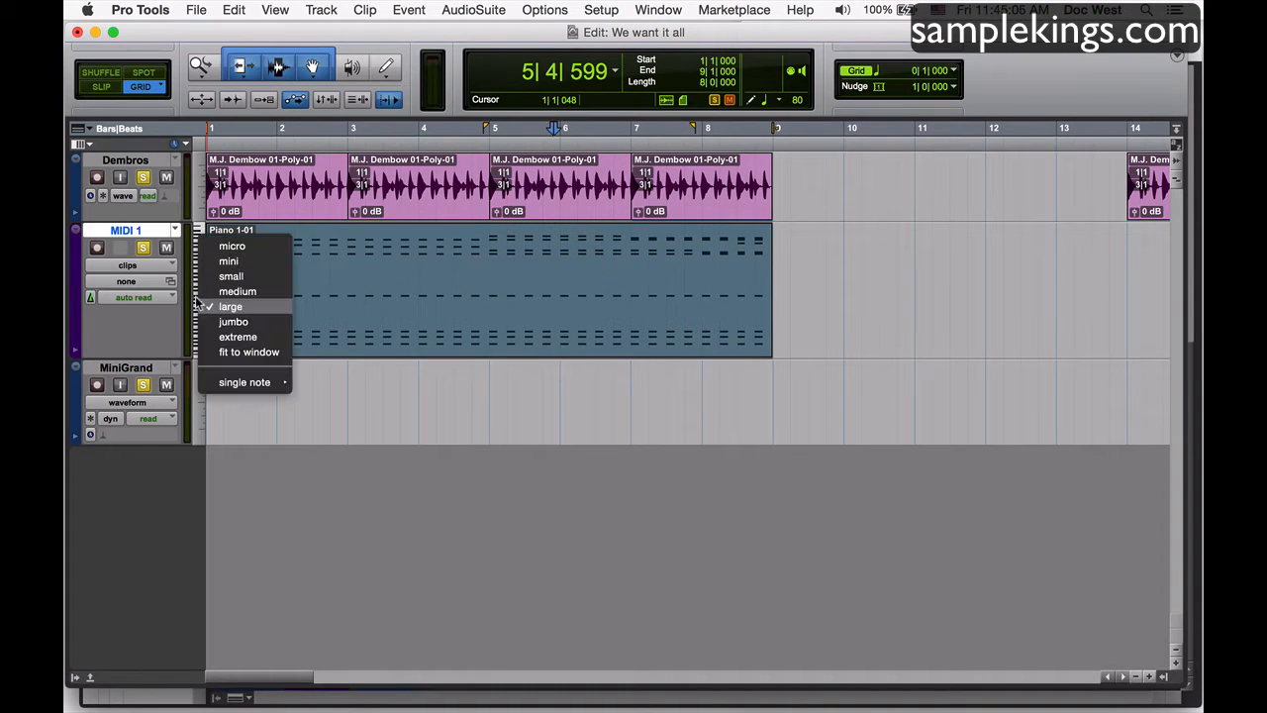
click(408, 382)
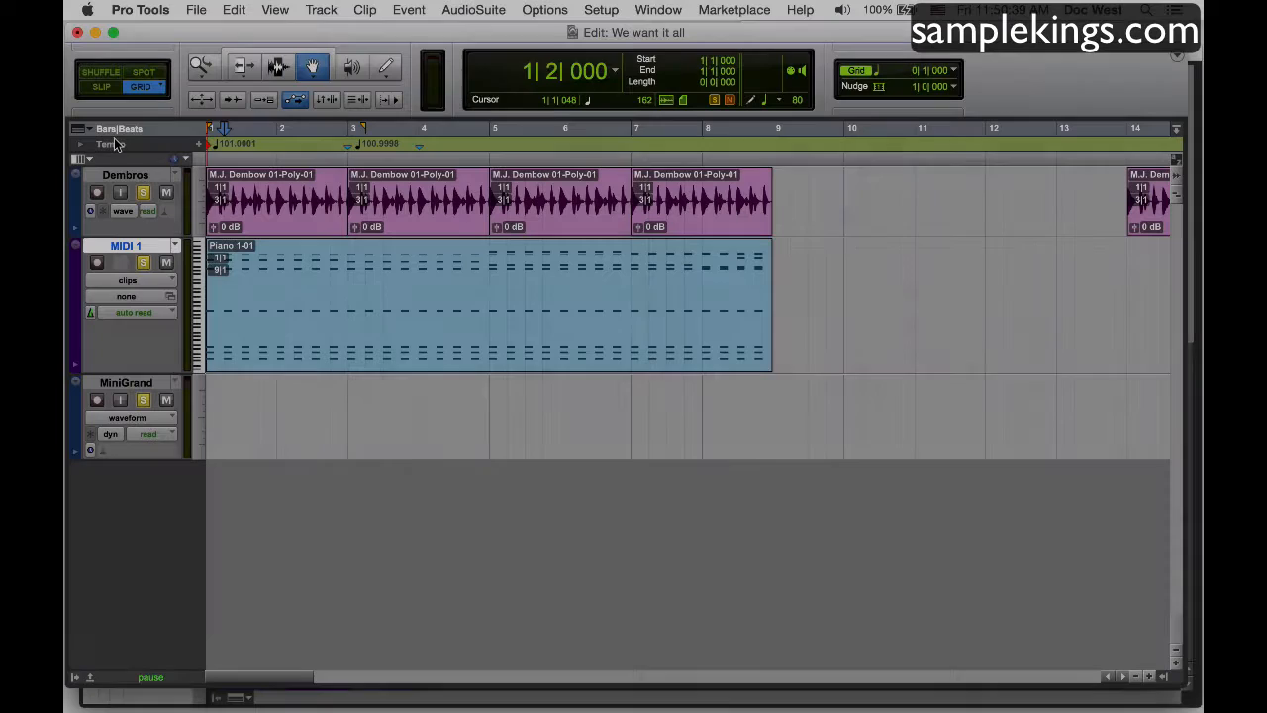
Play back the session briefly and expand the Tempo ruler to show its tempo editor.
key(space)
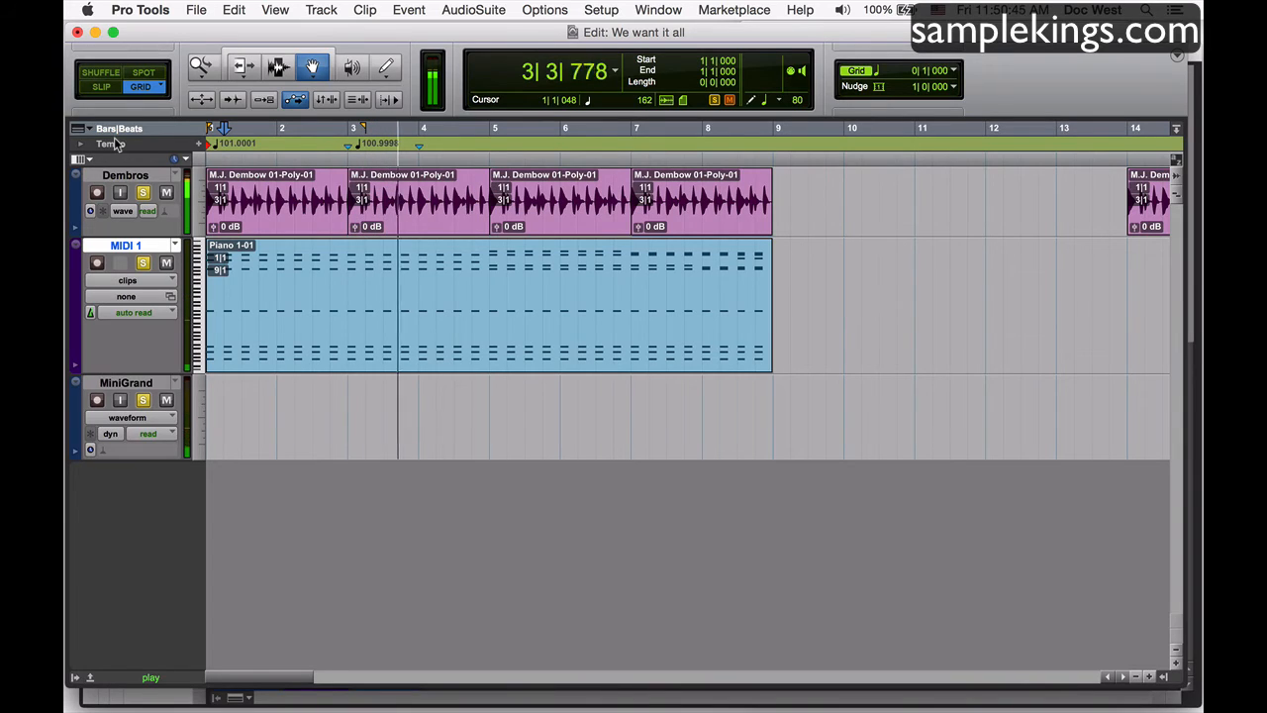
key(space)
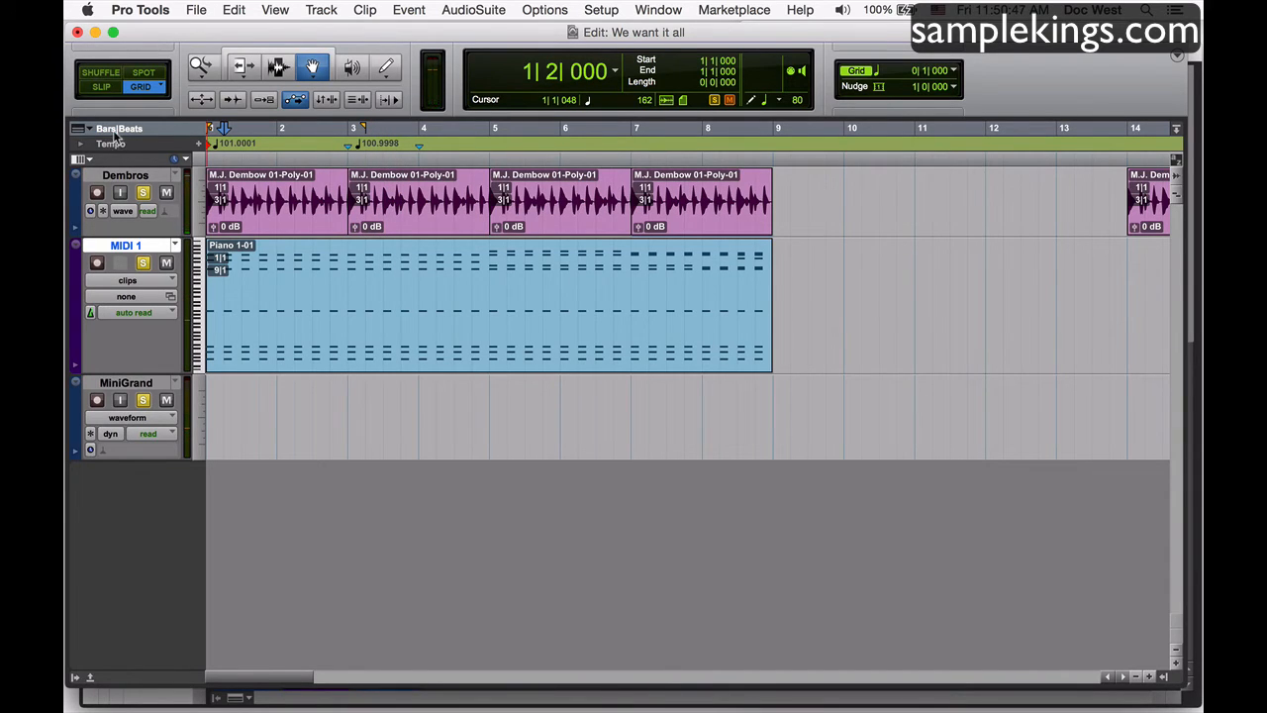
click(82, 147)
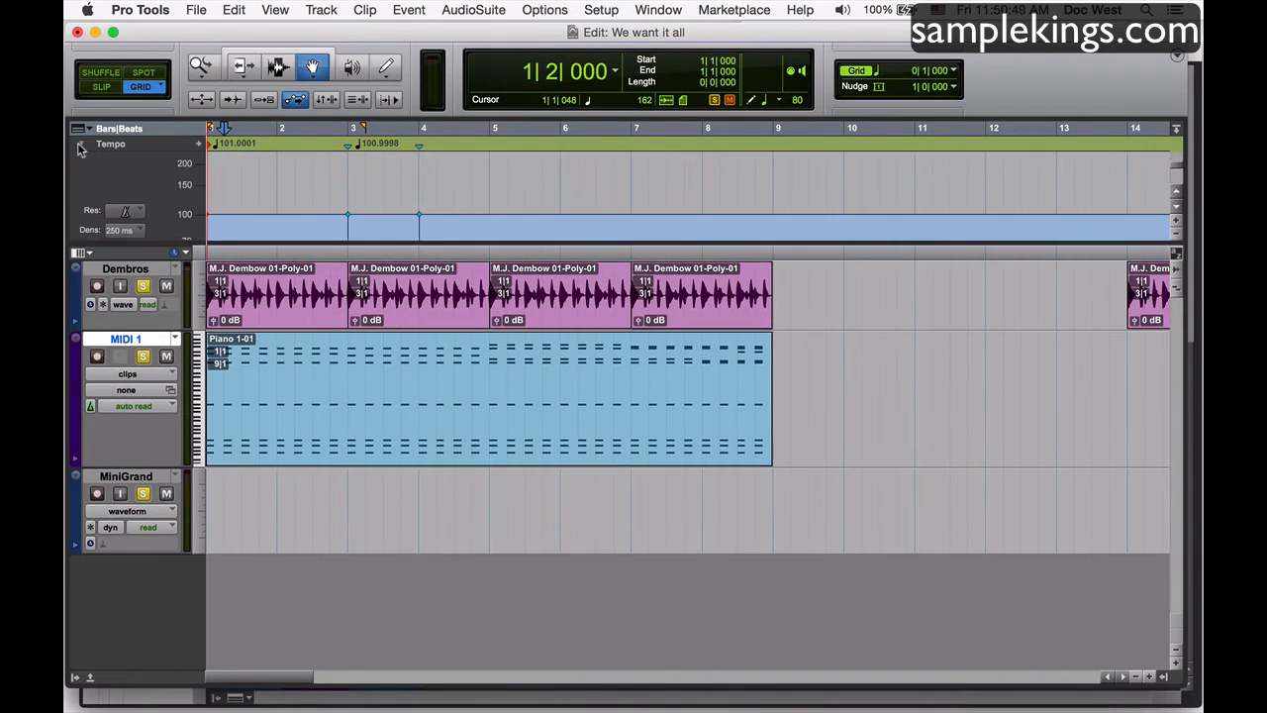
right_click(145, 145)
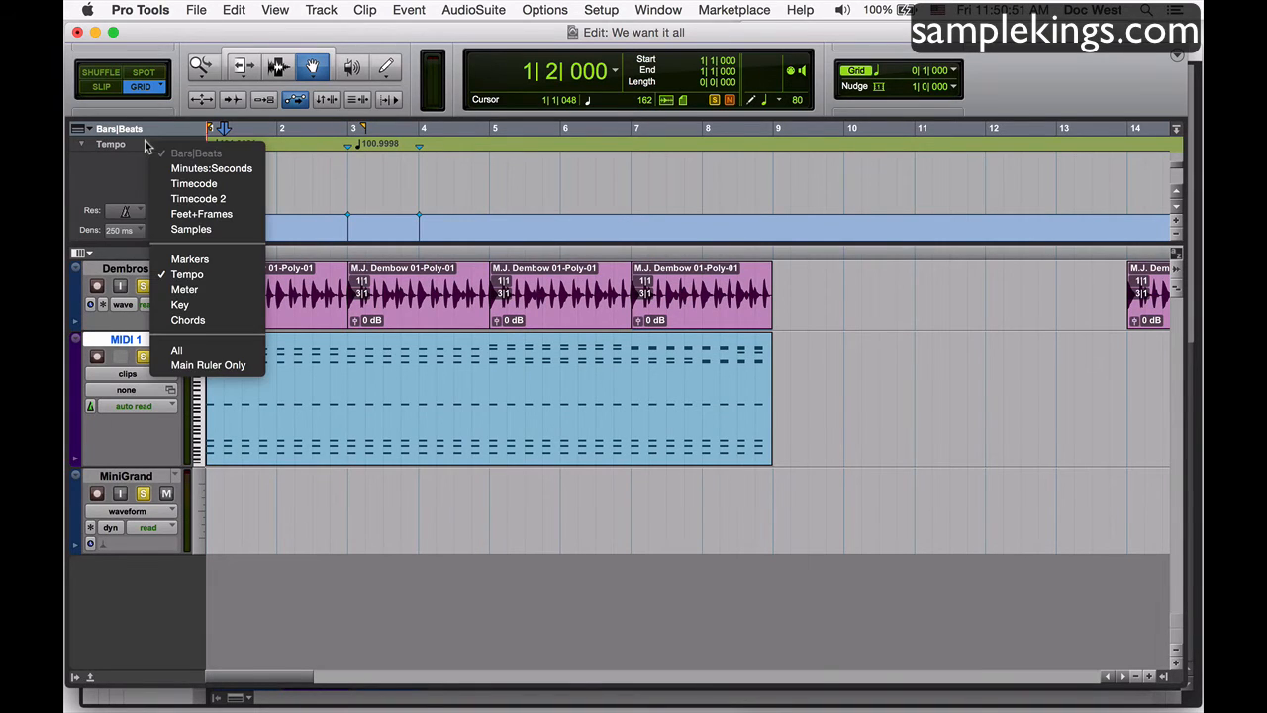
right_click(120, 129)
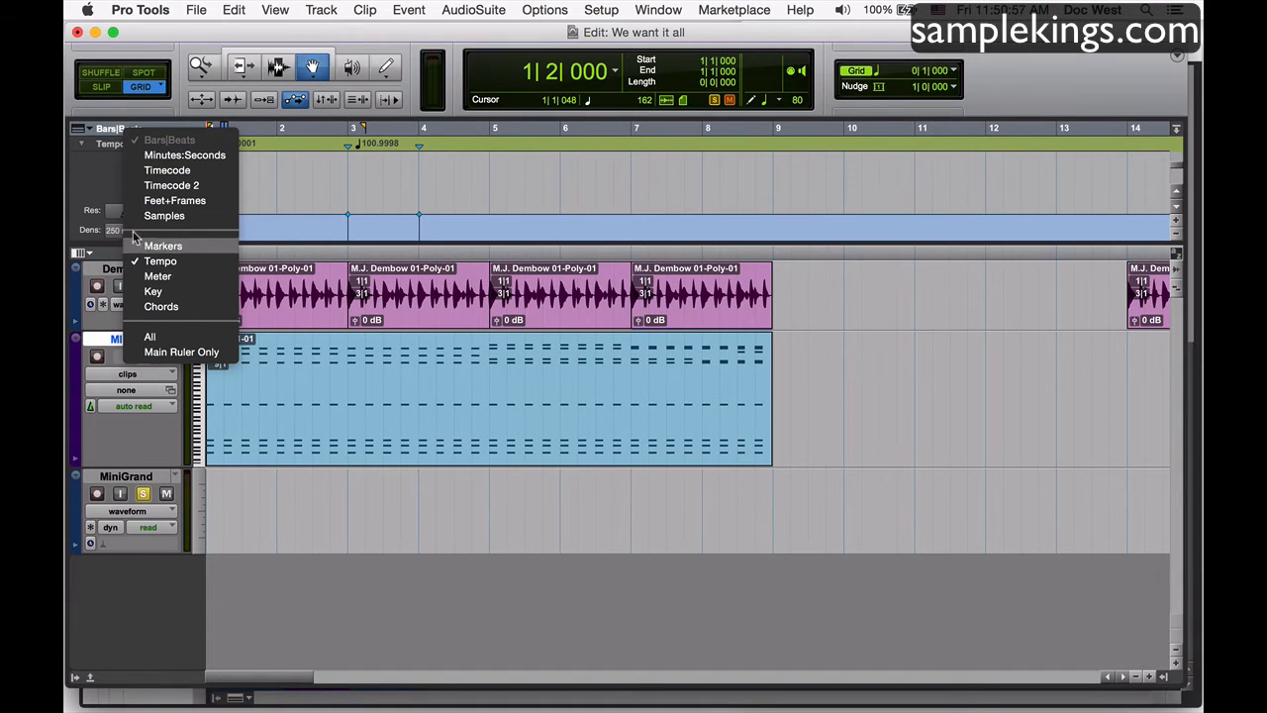
click(100, 179)
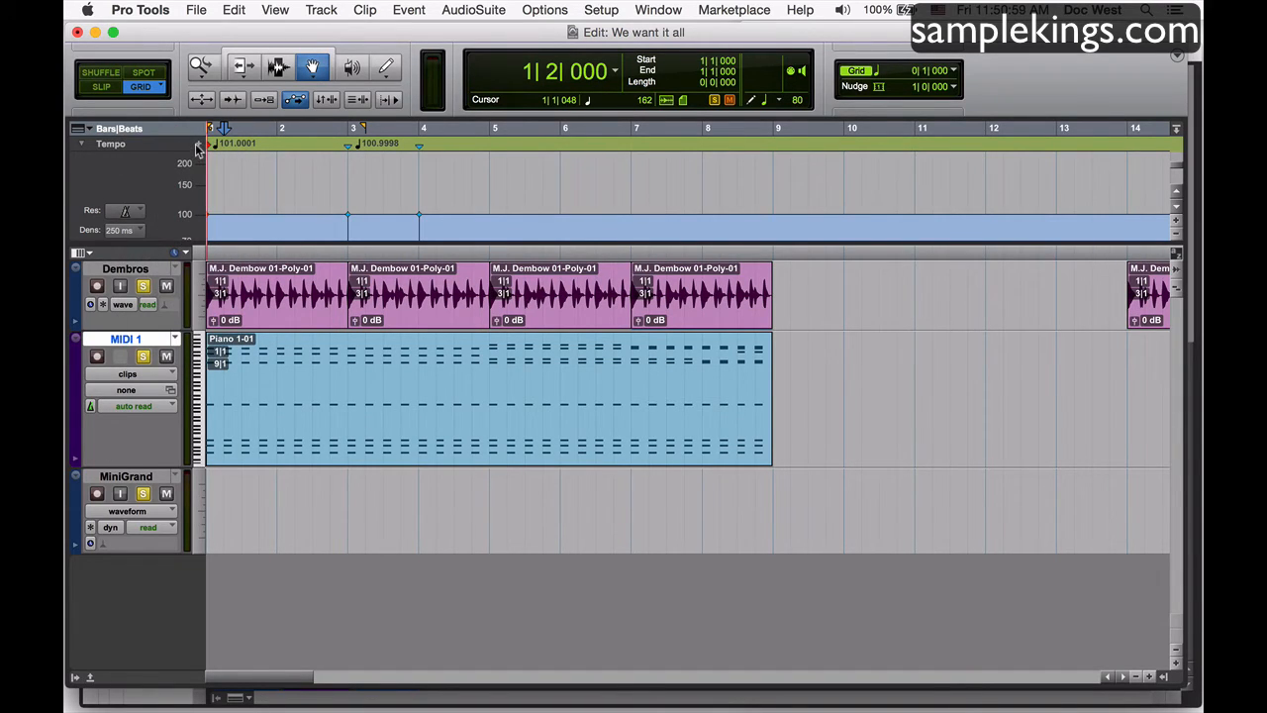
Set a tempo change of 114 BPM at location 1|1|000 with Snap To Bar, and play back the session.
click(198, 145)
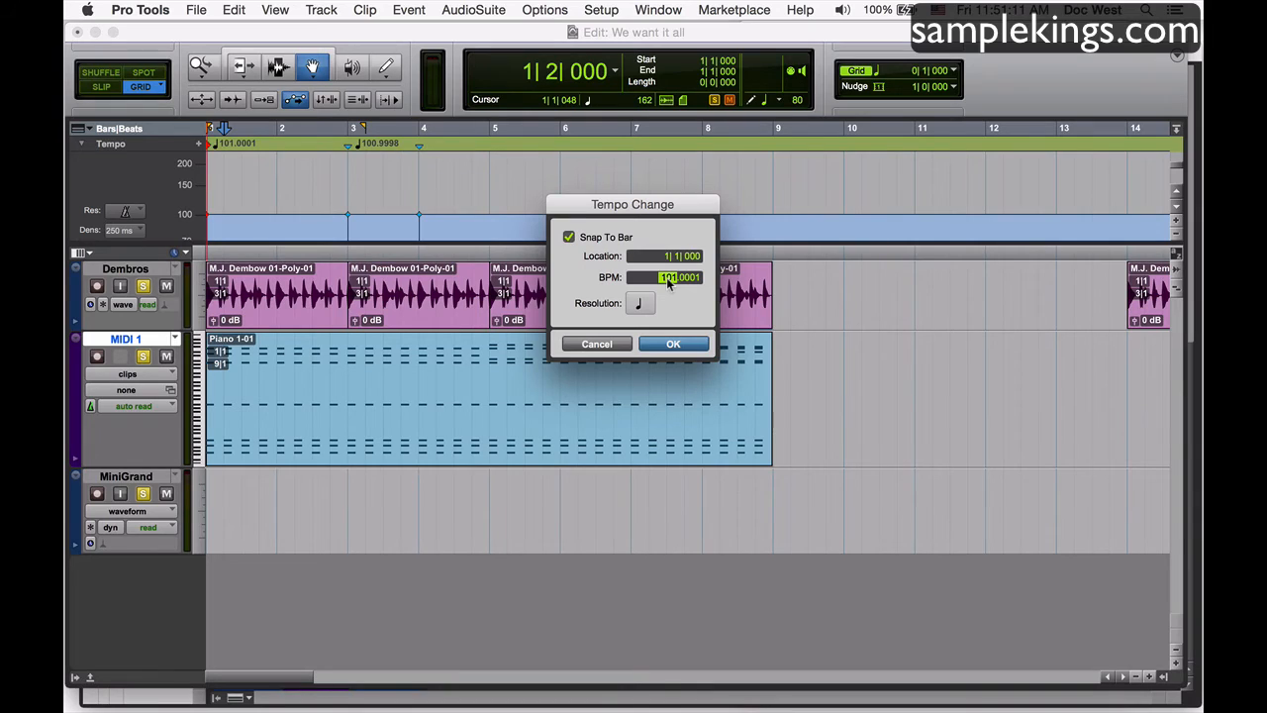
text(114)
click(674, 345)
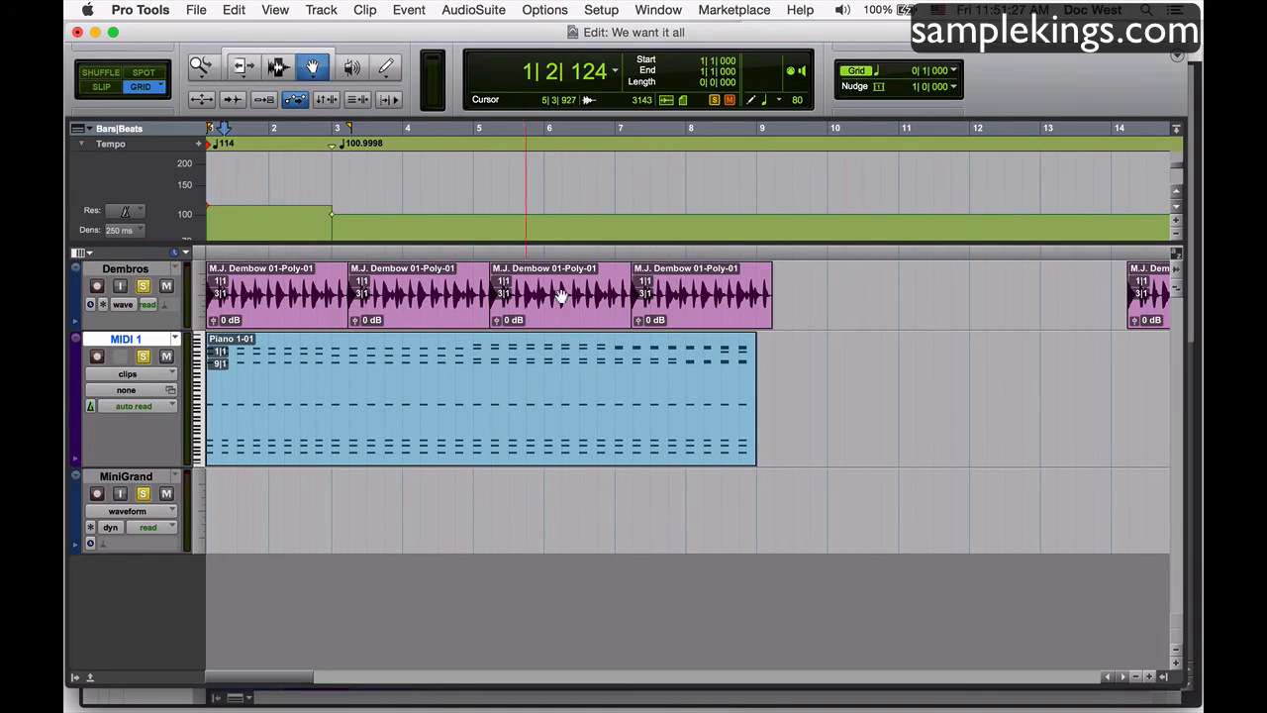
key(space)
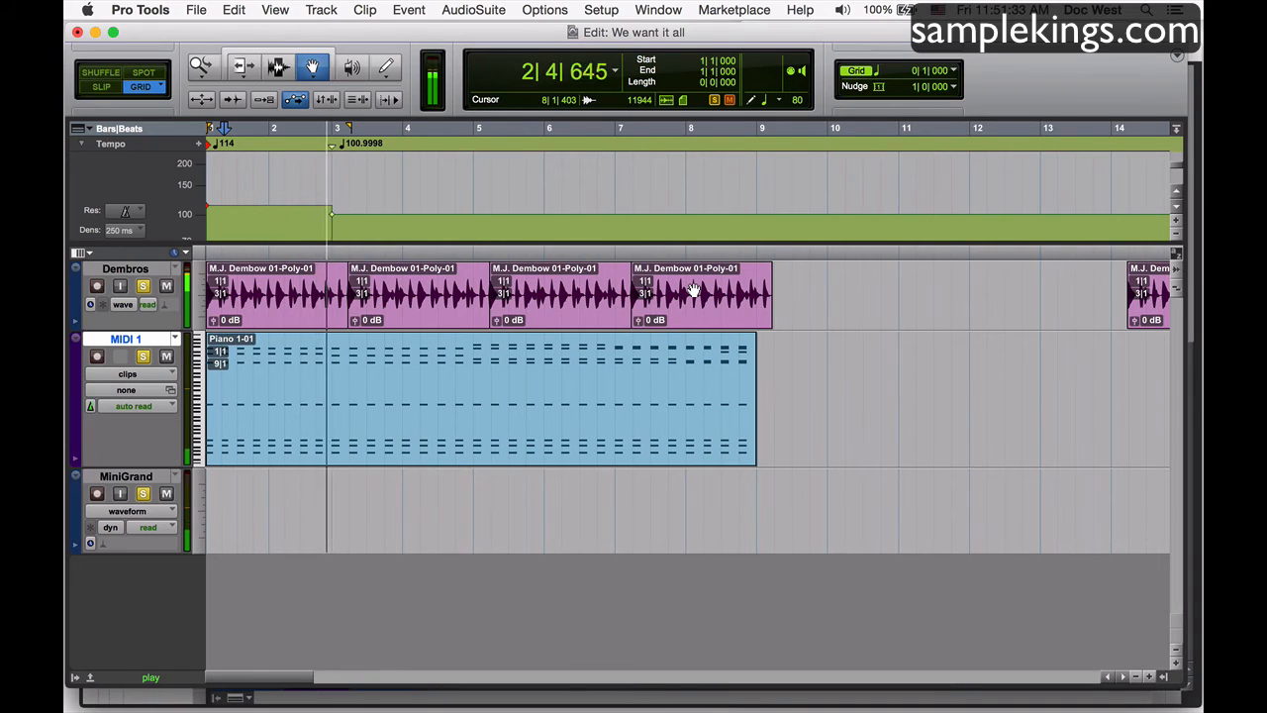
key(space)
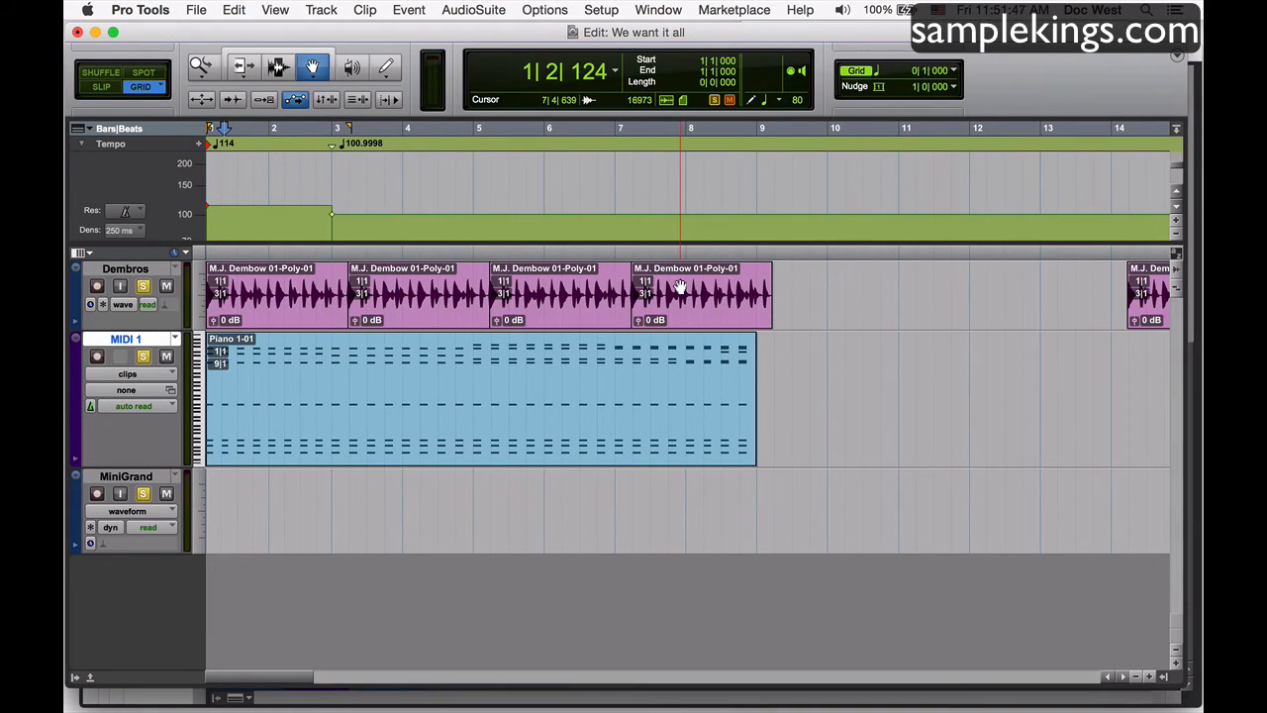
Undo the 114 BPM tempo change and play back the session at the original tempo.
key(super+z)
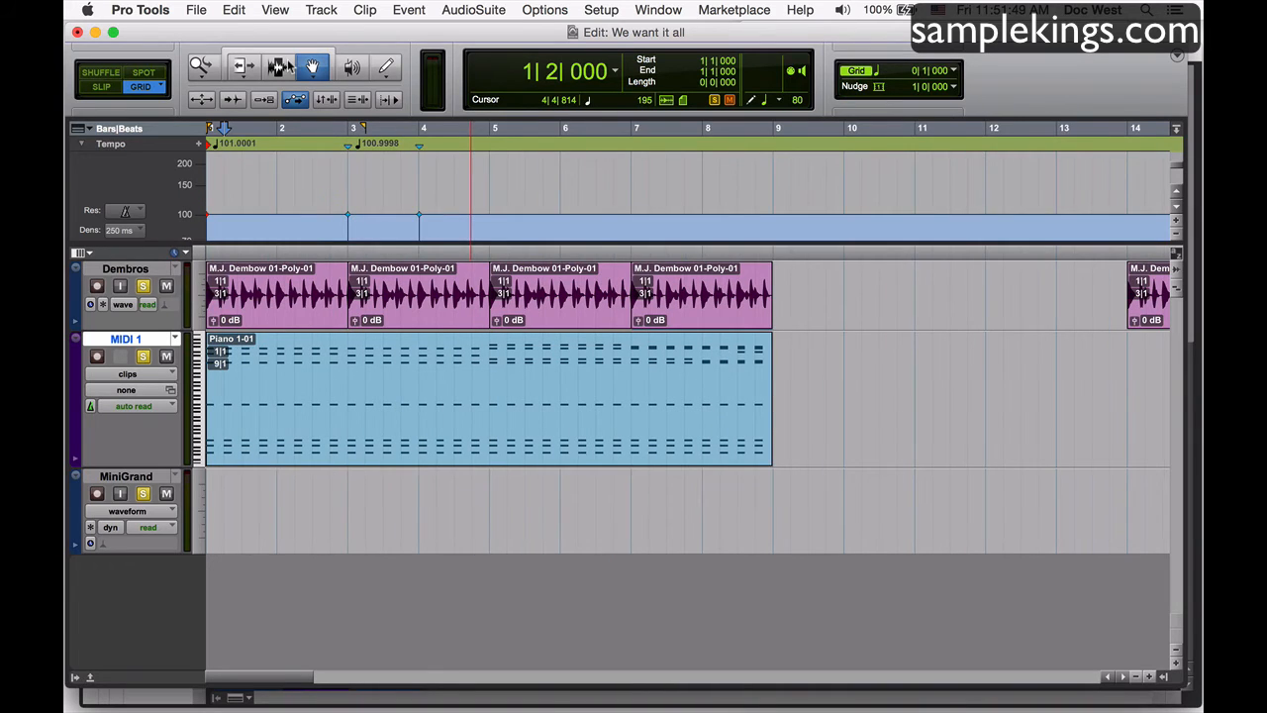
key(space)
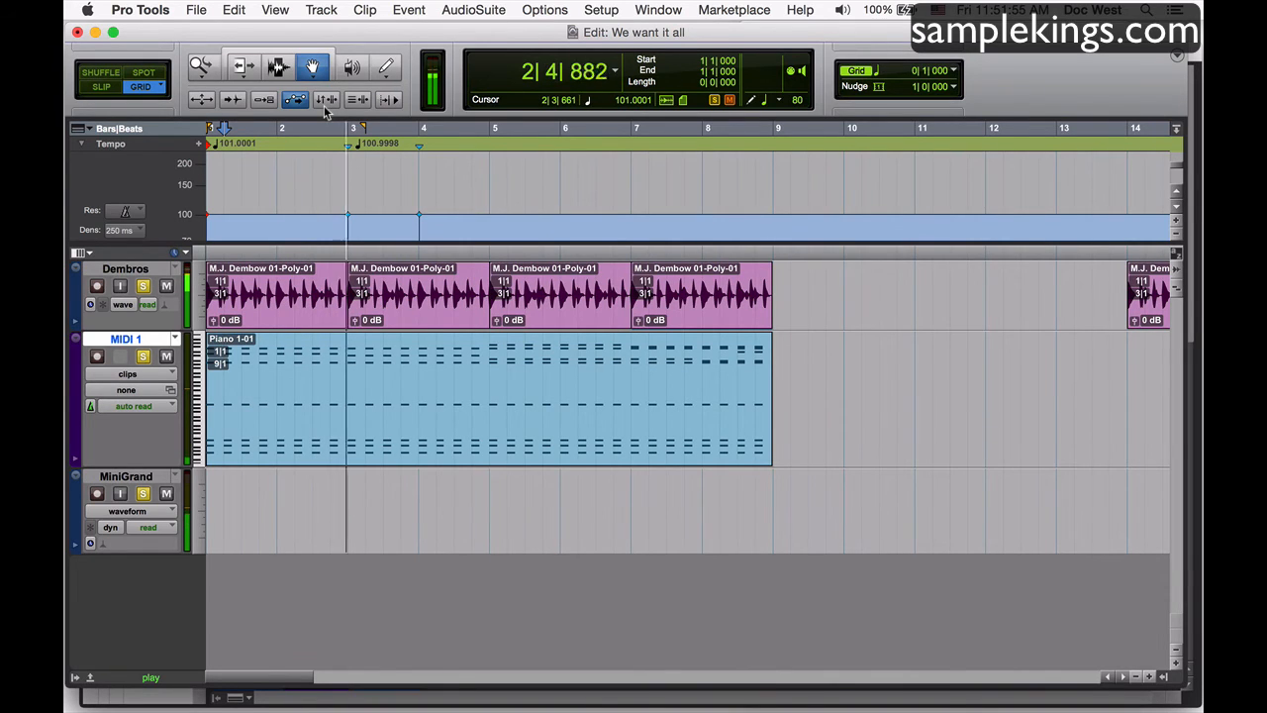
key(space)
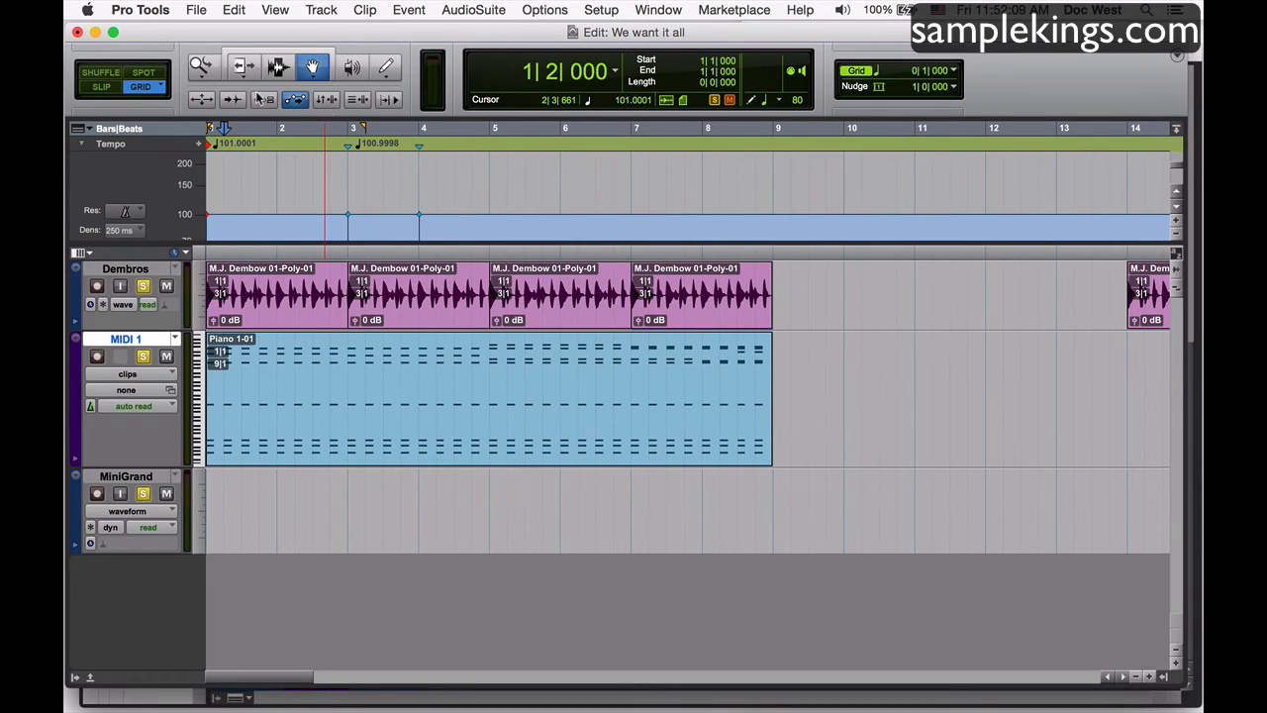
Set the Dembros audio track's timebase to Ticks and enable Polyphonic Elastic Audio on it.
click(90, 306)
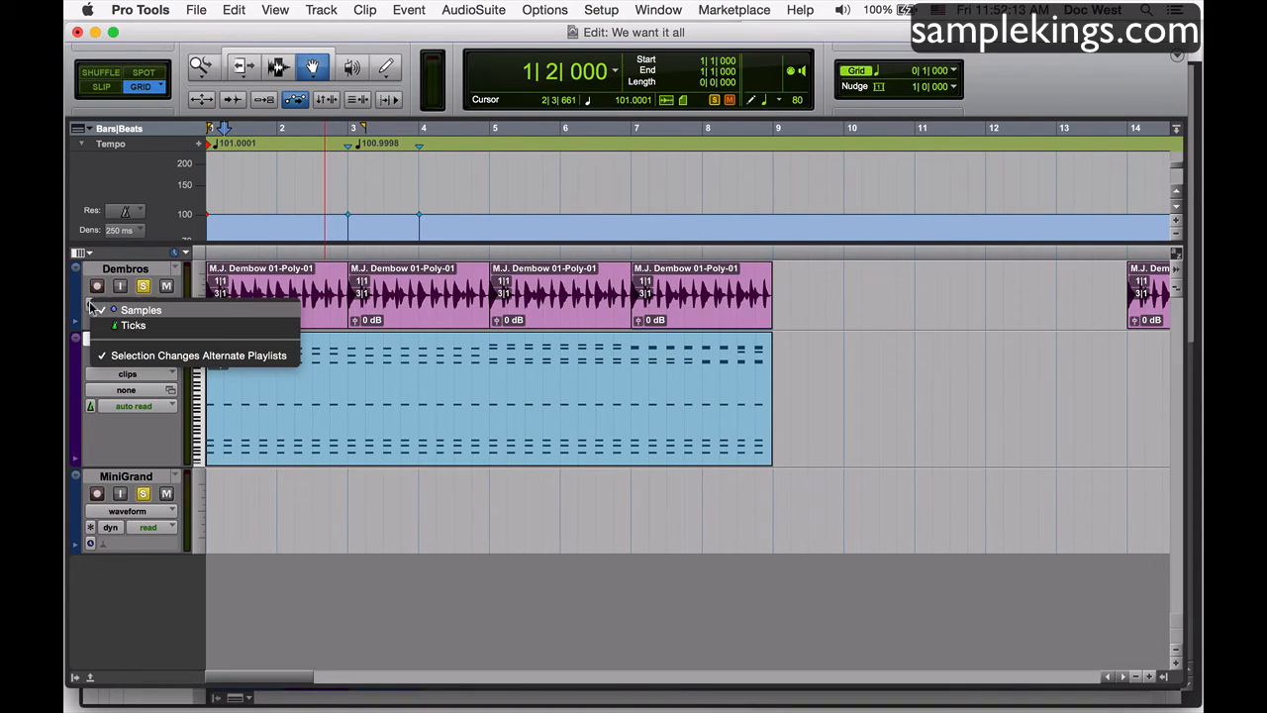
click(129, 327)
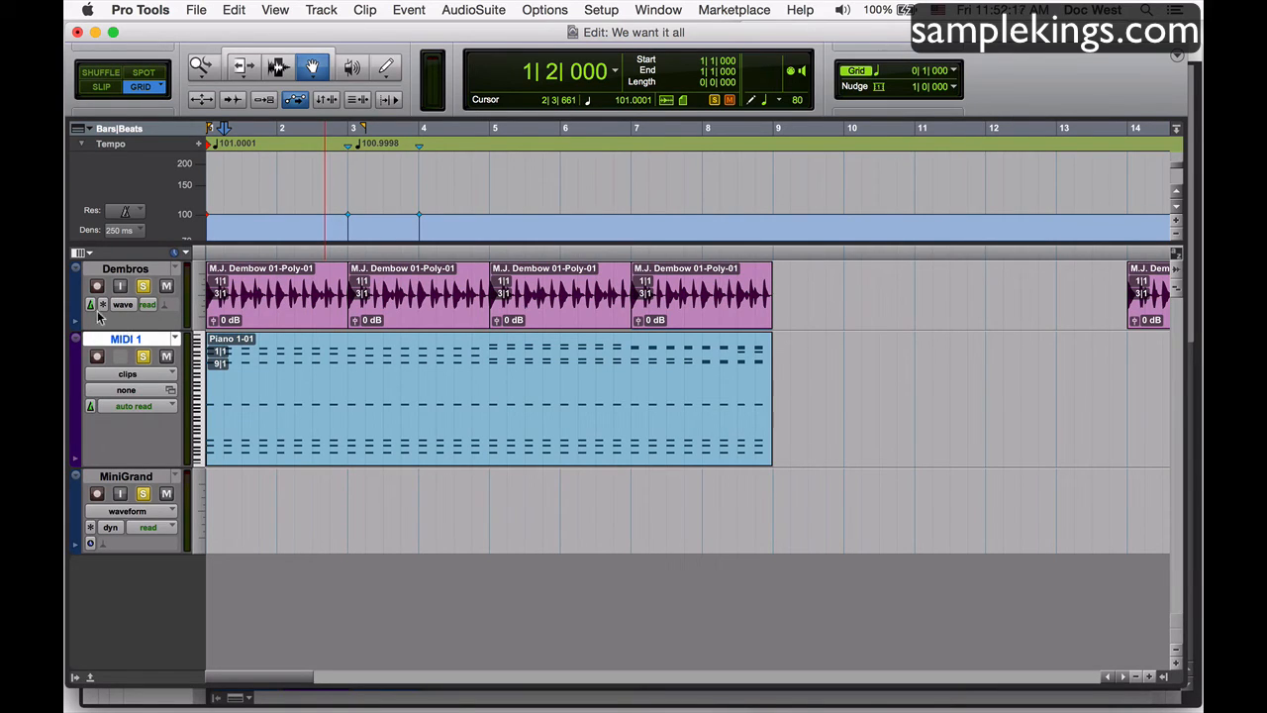
click(164, 306)
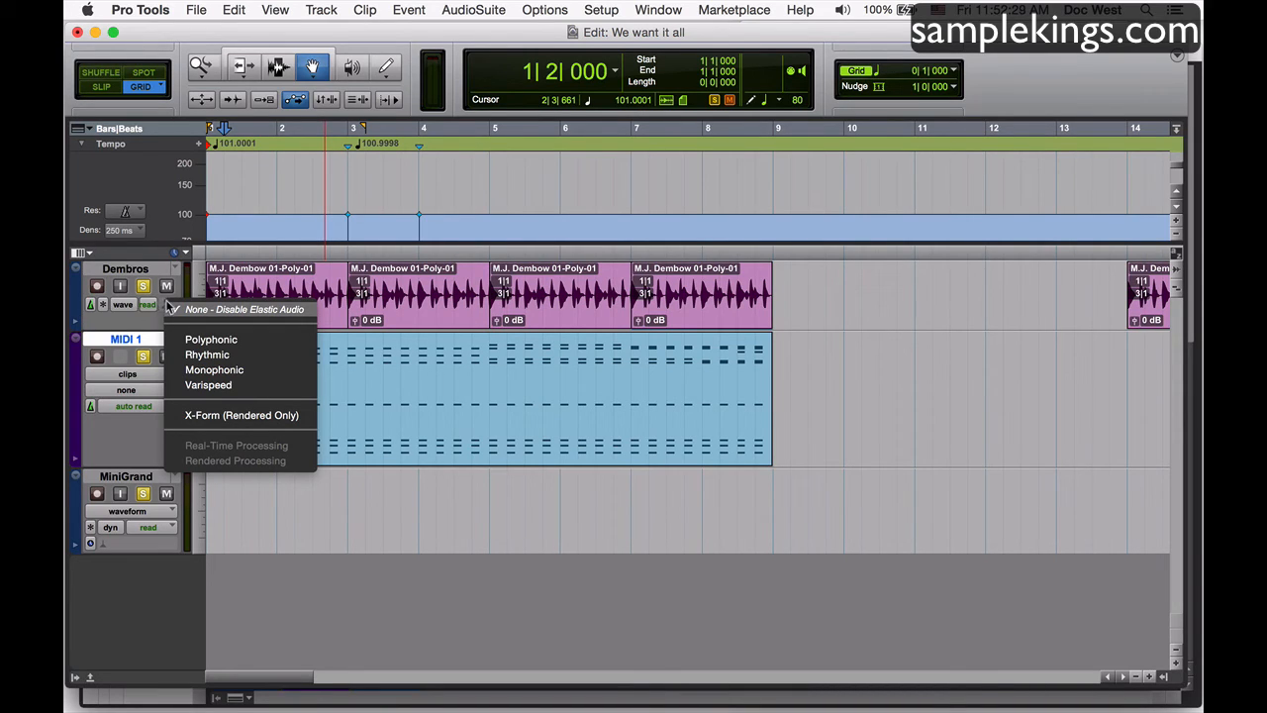
click(141, 331)
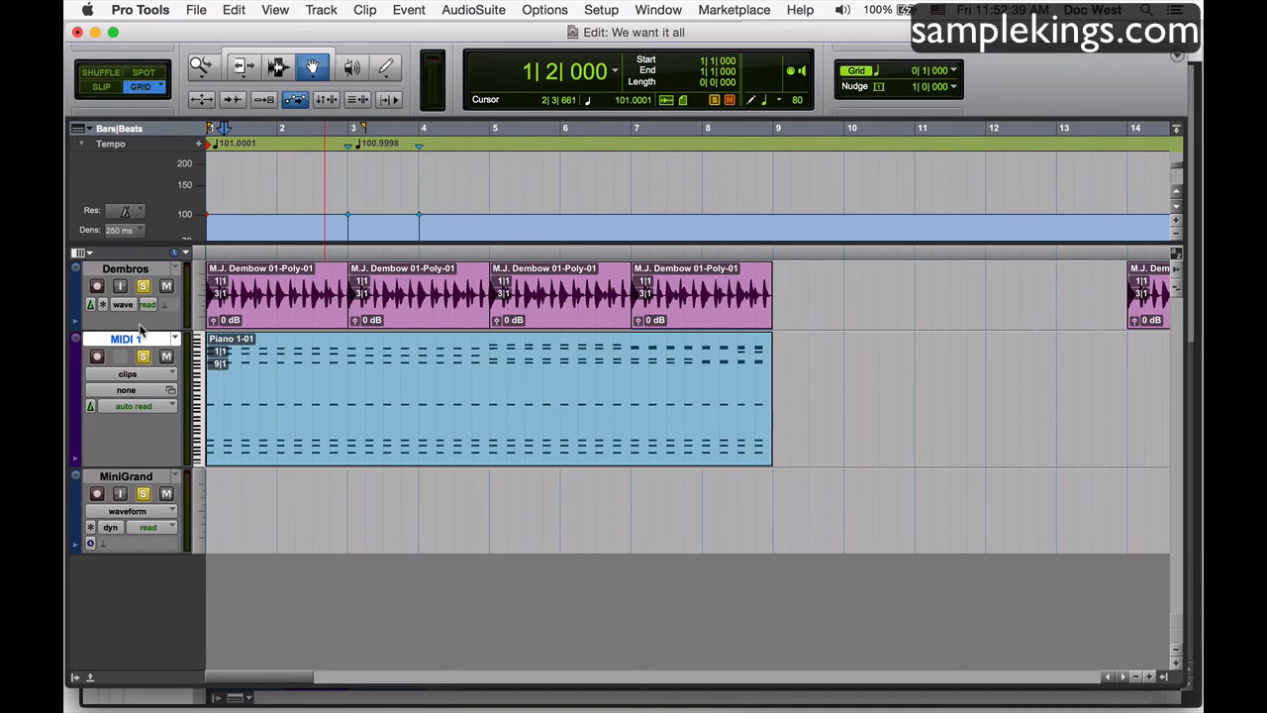
click(165, 305)
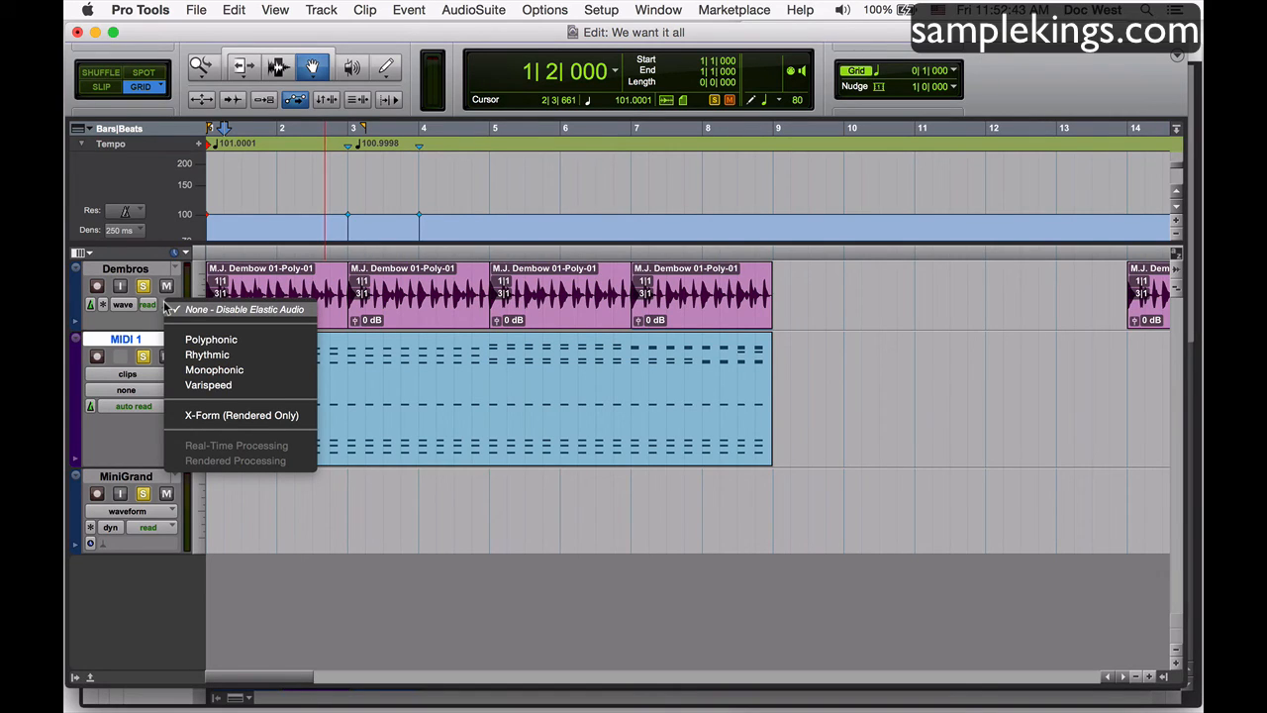
click(205, 340)
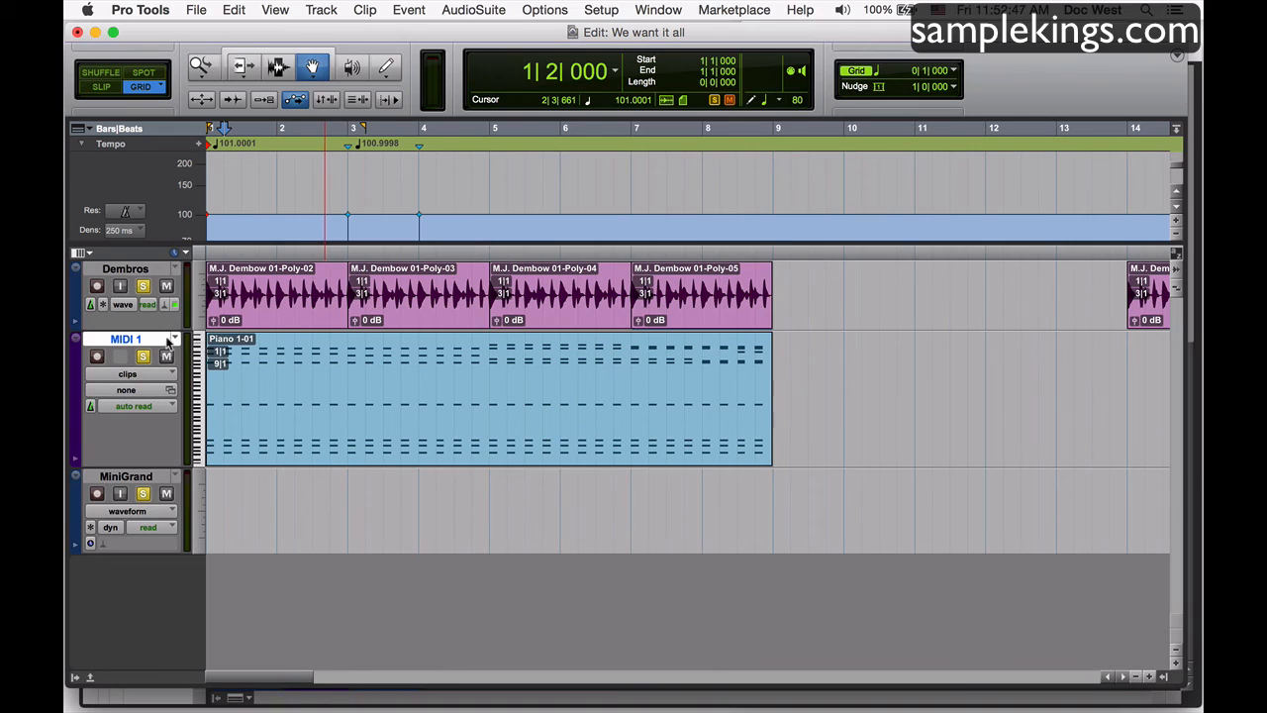
Set a tempo change of 116 BPM at location 1|1|000 and play back the audio and MIDI clips together.
click(199, 144)
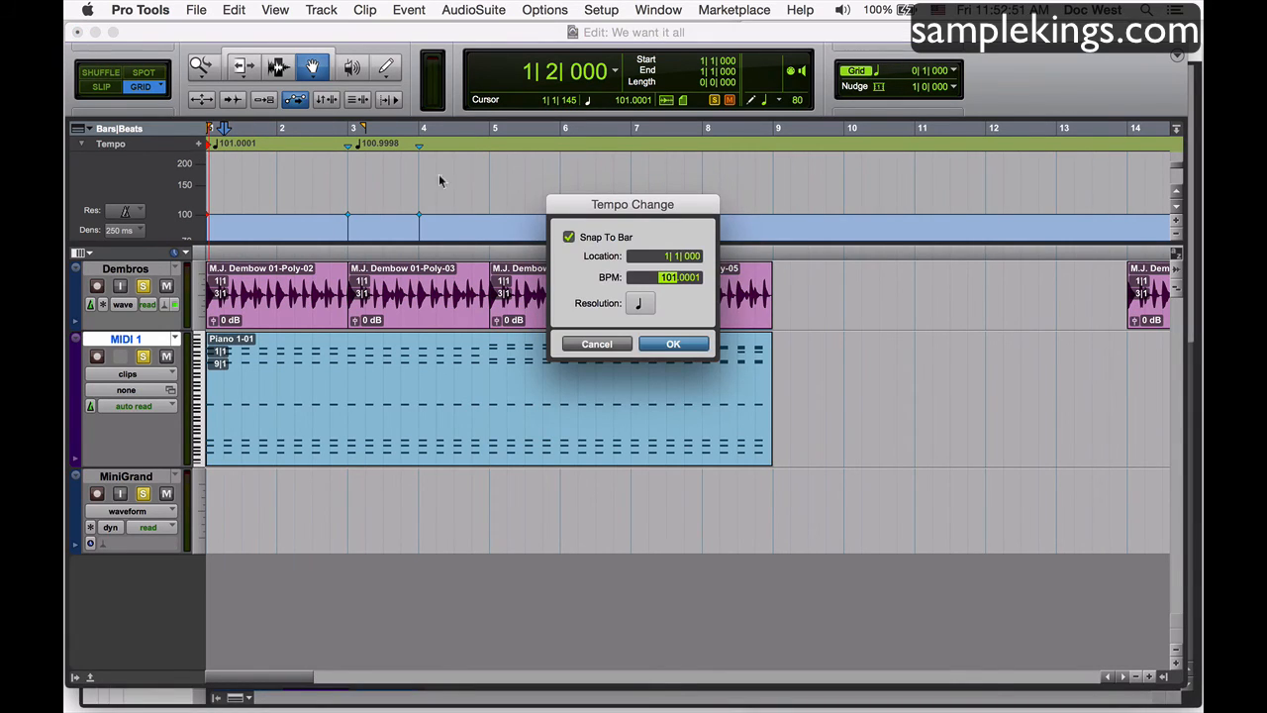
drag(673, 287, 669, 265)
click(673, 344)
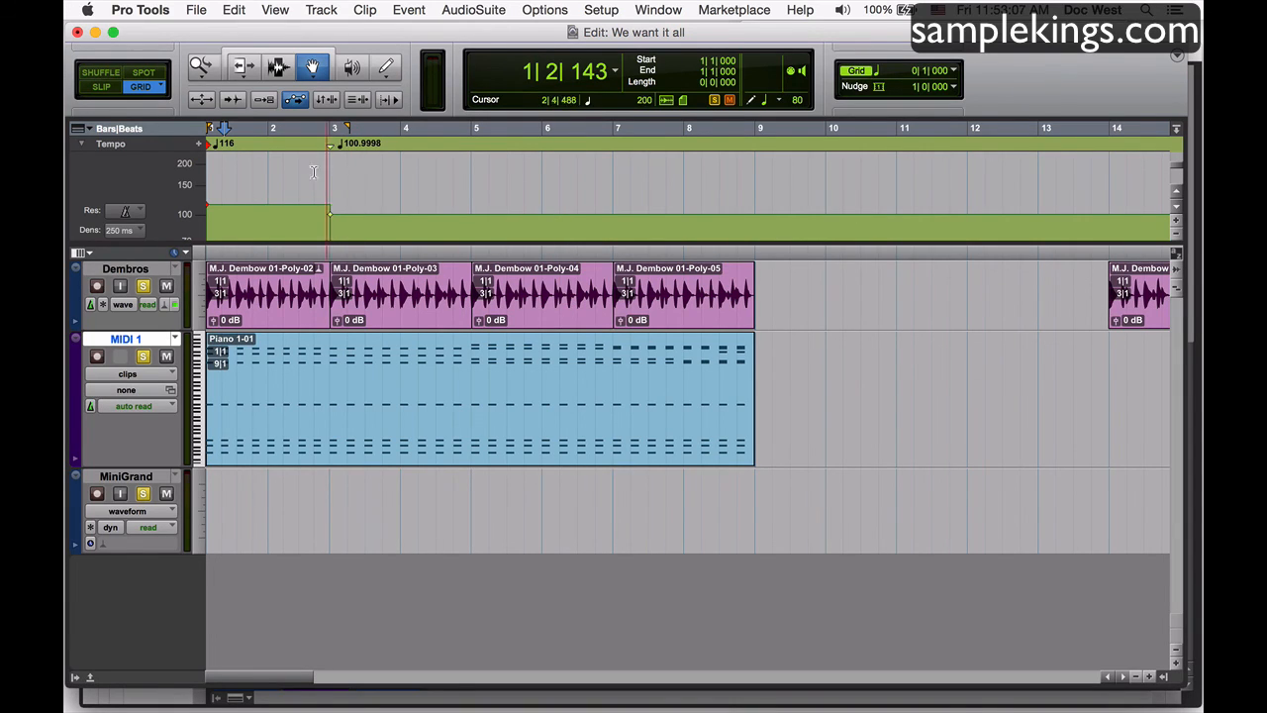
key(space)
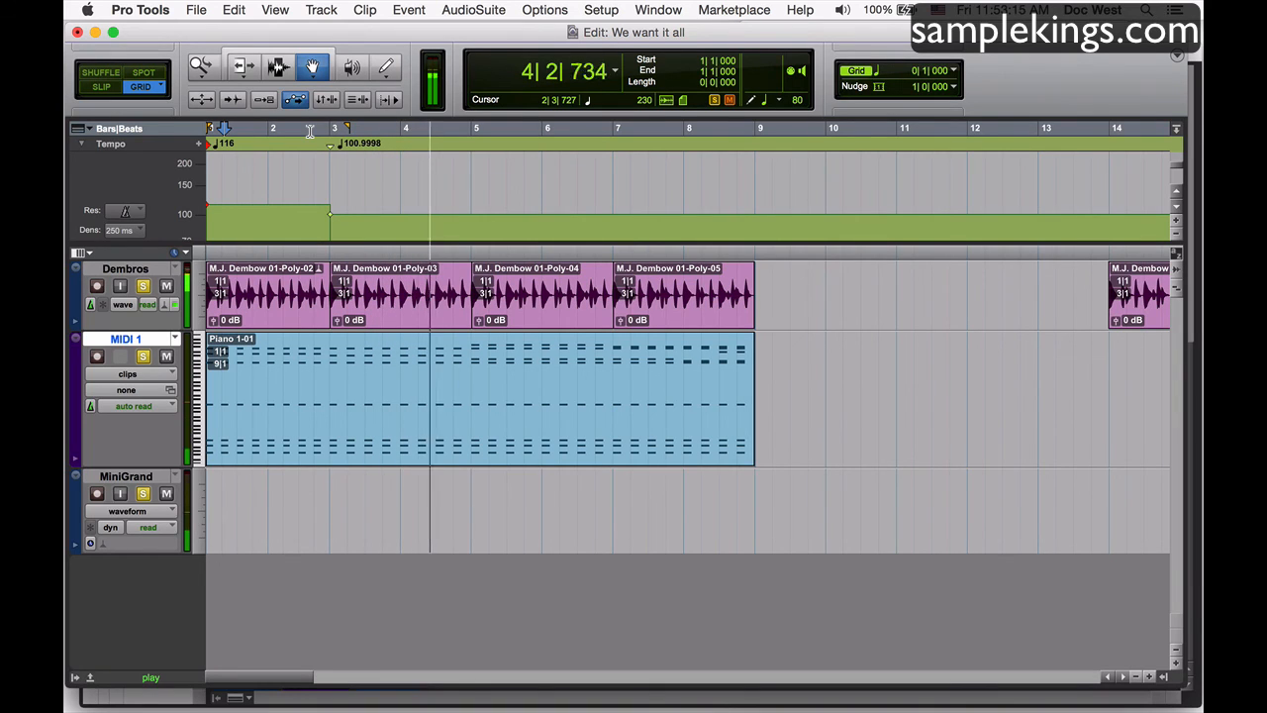
key(space)
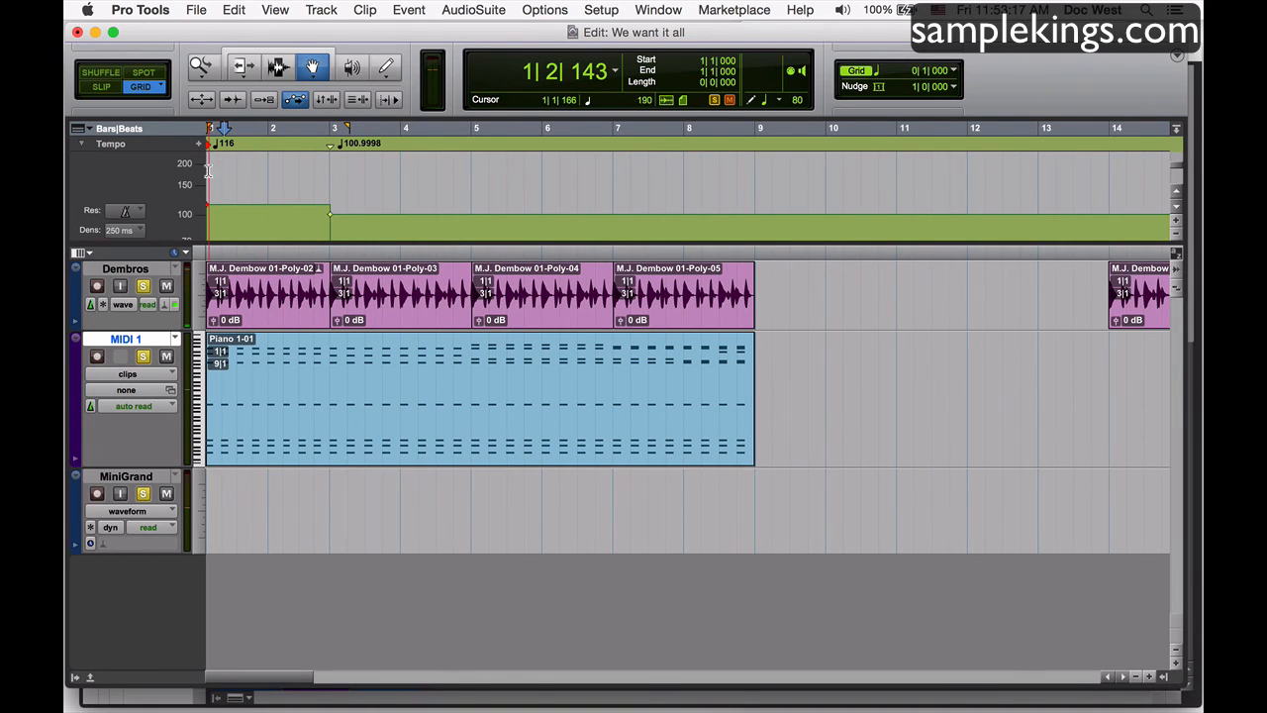